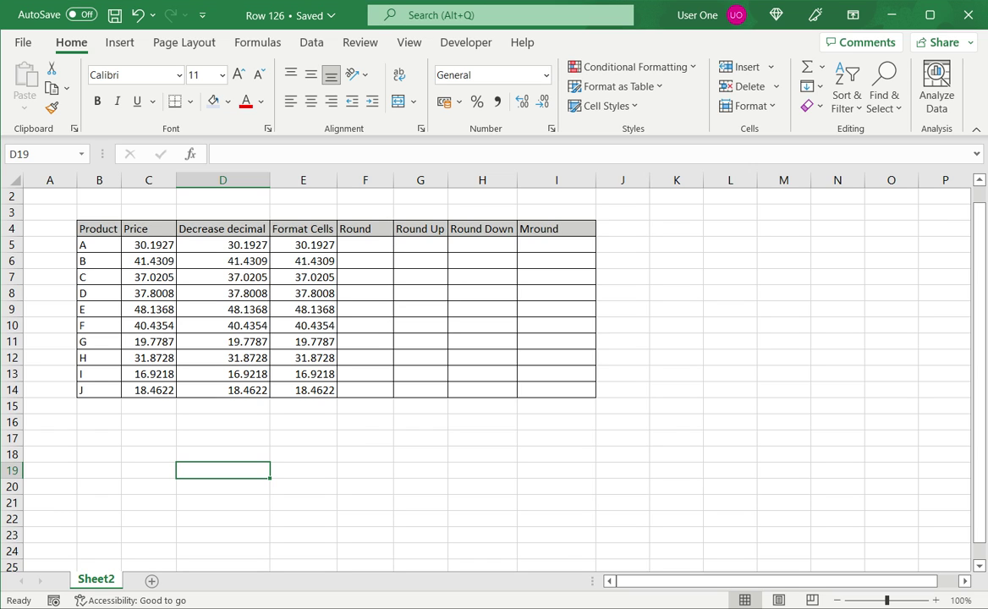
Reduce decimals on the Decrease decimal values (D5:D14) until they show whole numbers
{"action": "left_click_drag", "start_coordinate": [148, 245], "coordinate": [148, 390]}
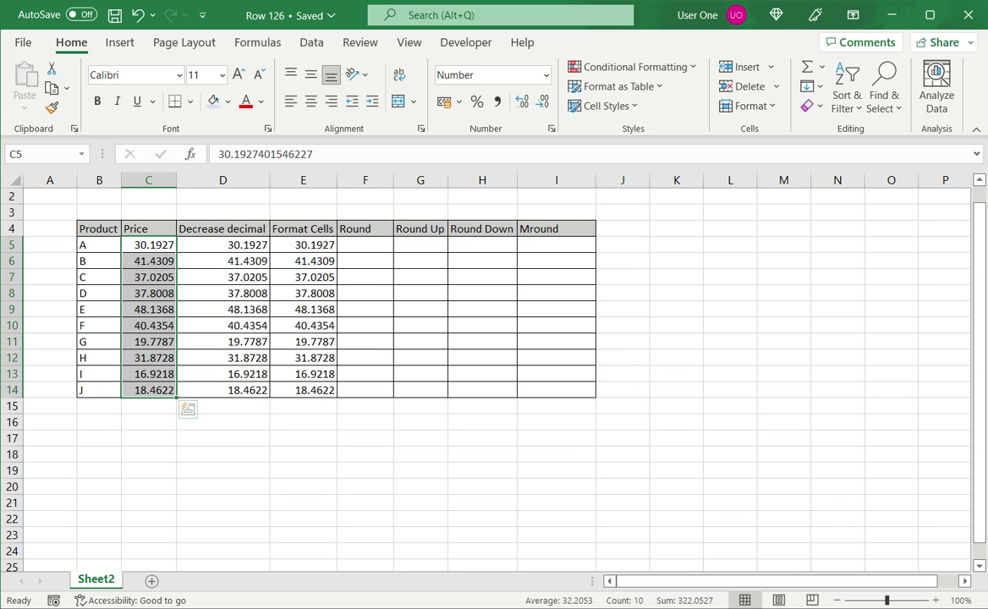
{"action": "key", "text": "Right"}
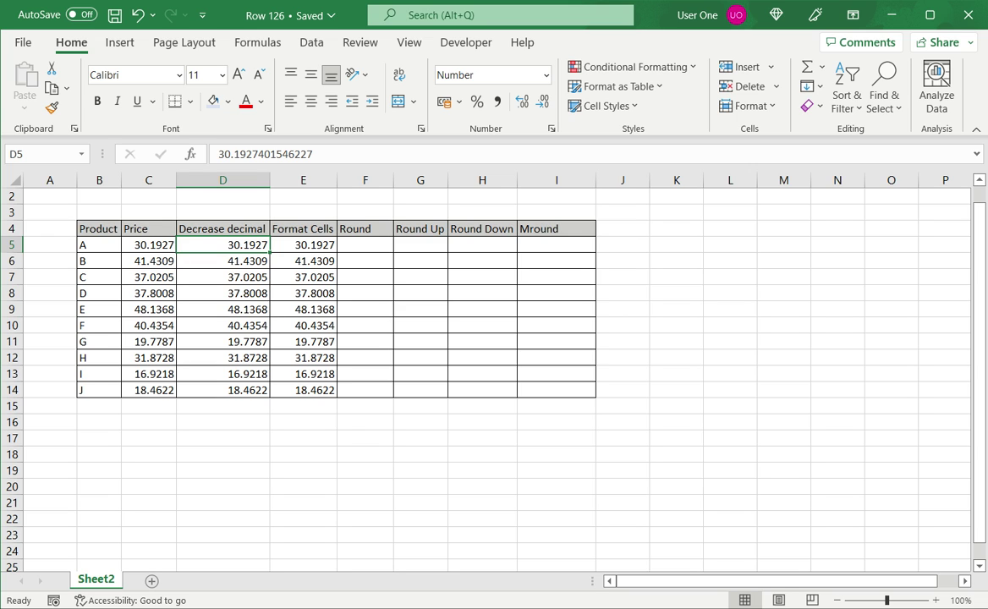
{"action": "key", "text": "ctrl+shift+Down"}
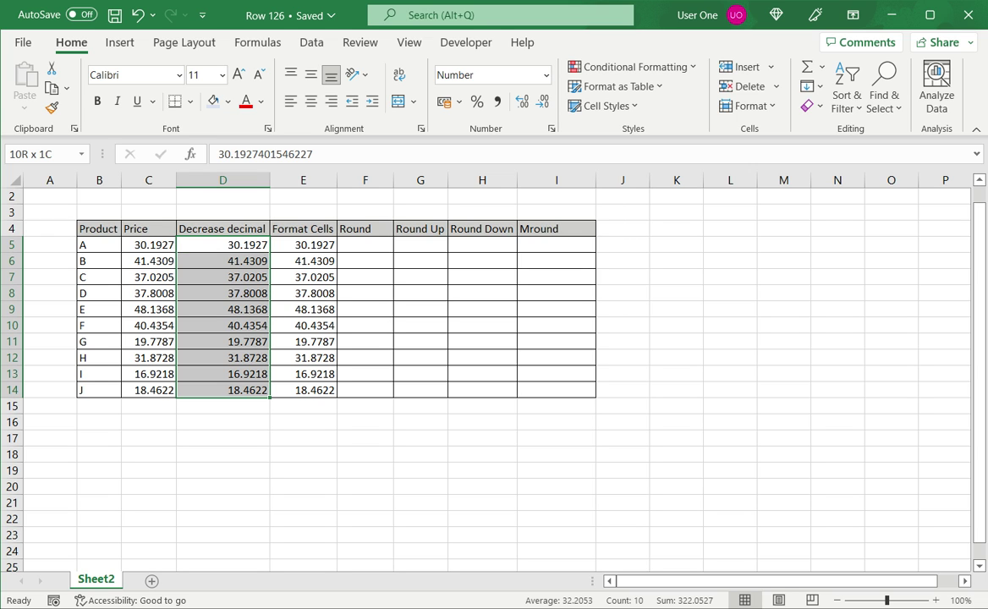
{"action": "left_click", "coordinate": [544, 104]}
{"action": "left_click", "coordinate": [544, 104]}
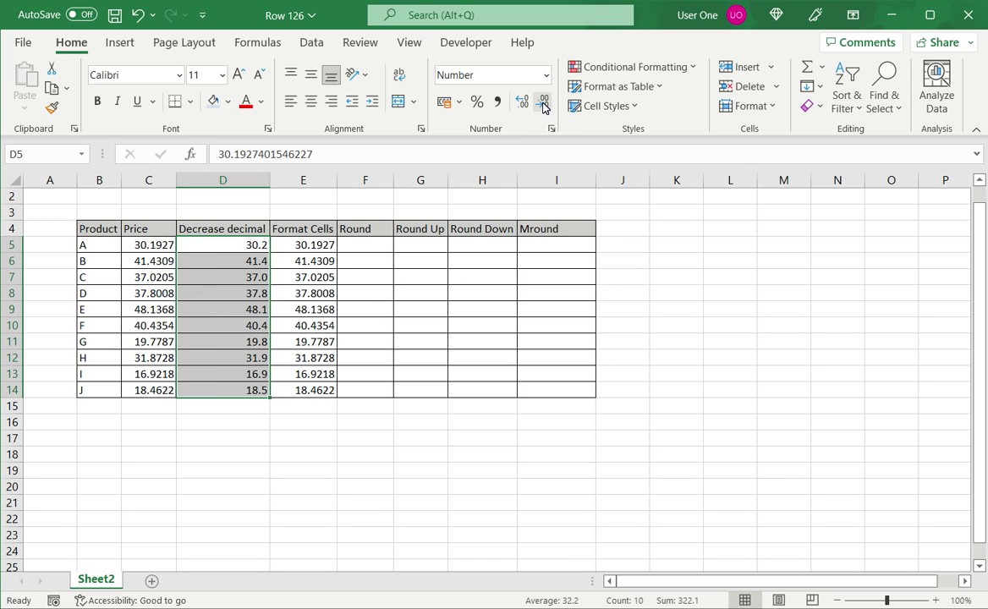
{"action": "left_click", "coordinate": [545, 104]}
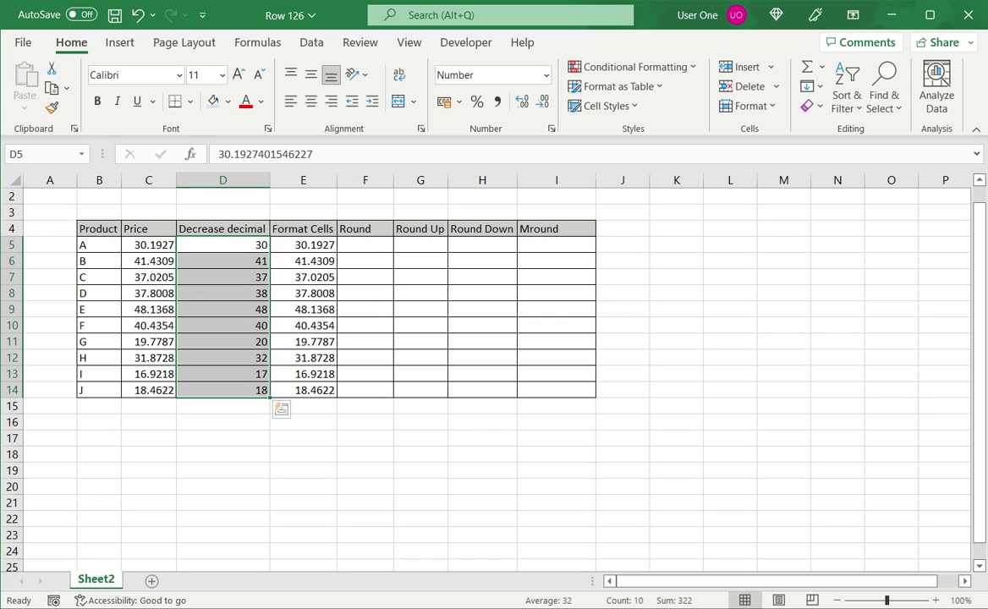
Check that the full unrounded prices are still stored behind the whole numbers
{"action": "key", "text": "Down"}
{"action": "key", "text": "Left"}
{"action": "key", "text": "Down"}
{"action": "key", "text": "Down"}
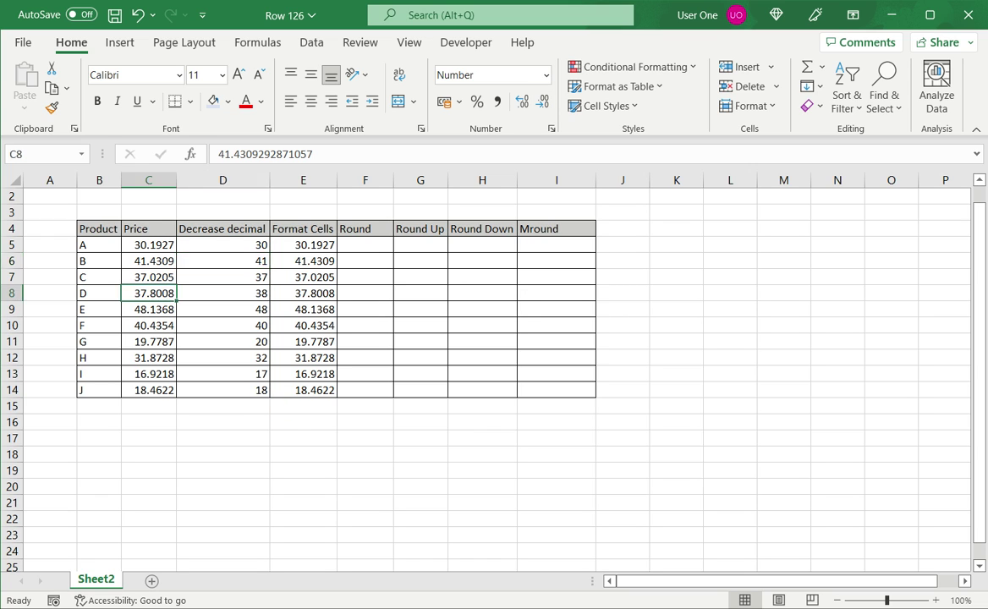
{"action": "key", "text": "Right"}
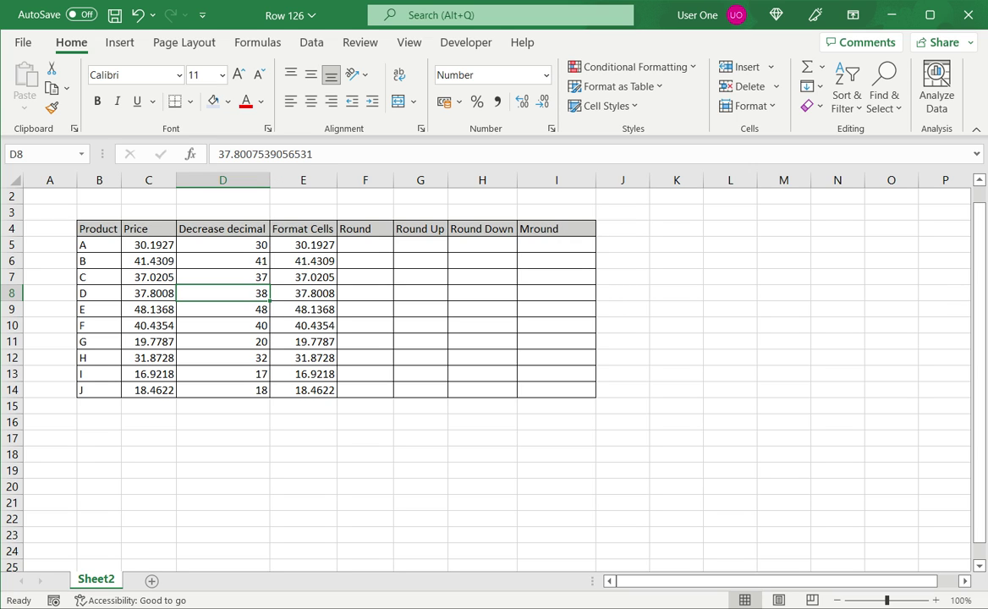
Format E5:E14 through Format Cells as Number with 0 decimal places
{"action": "left_click_drag", "start_coordinate": [303, 244], "coordinate": [303, 390]}
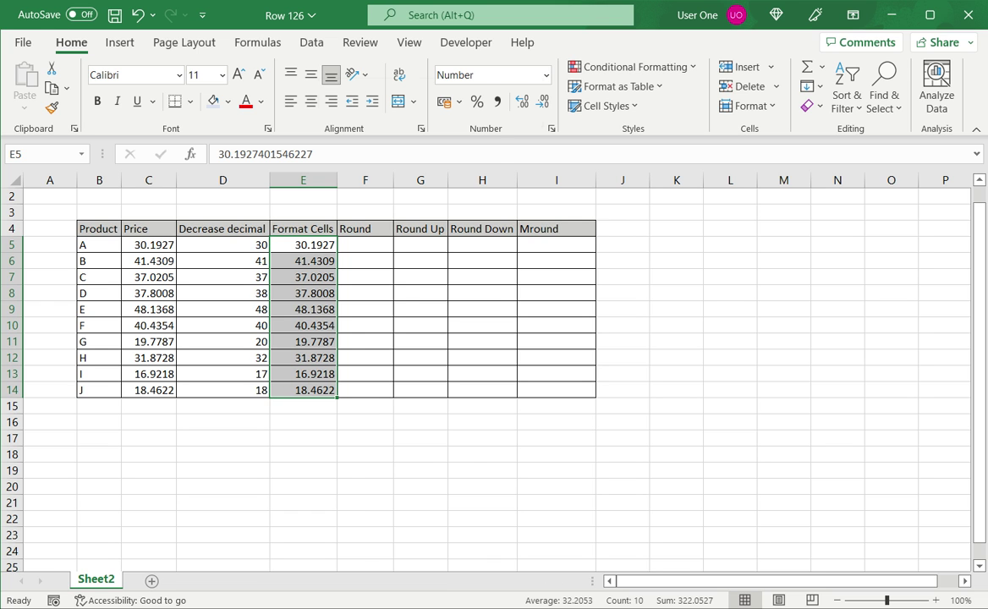
{"action": "right_click", "coordinate": [311, 369]}
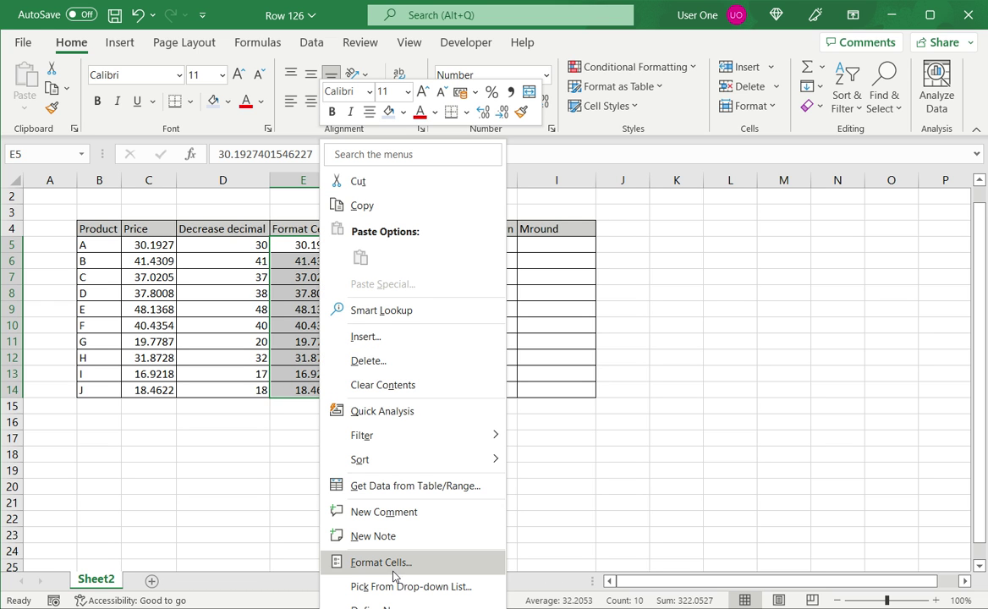
{"action": "left_click", "coordinate": [369, 562]}
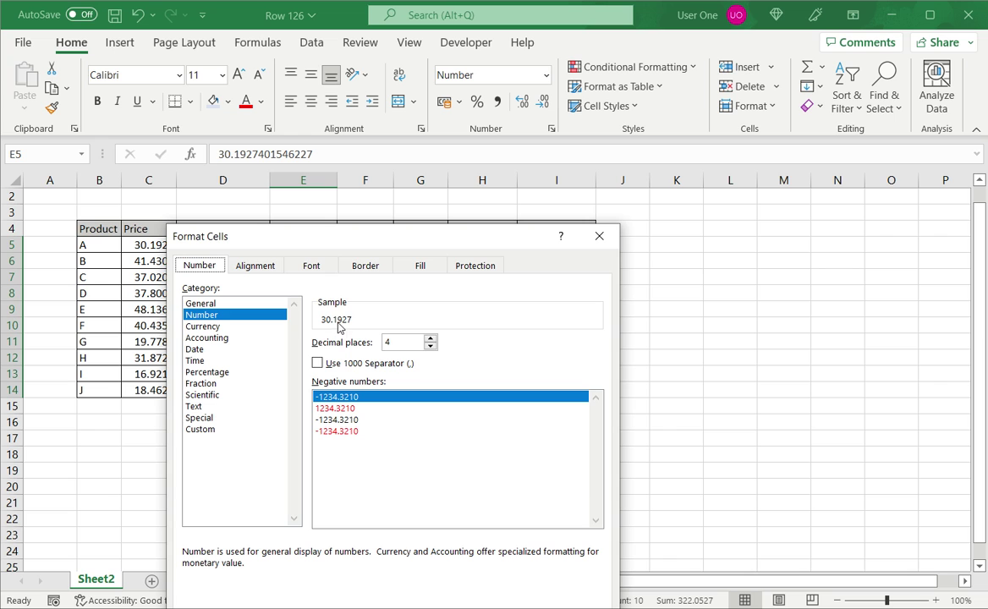
{"action": "left_click_drag", "start_coordinate": [359, 236], "coordinate": [574, 135]}
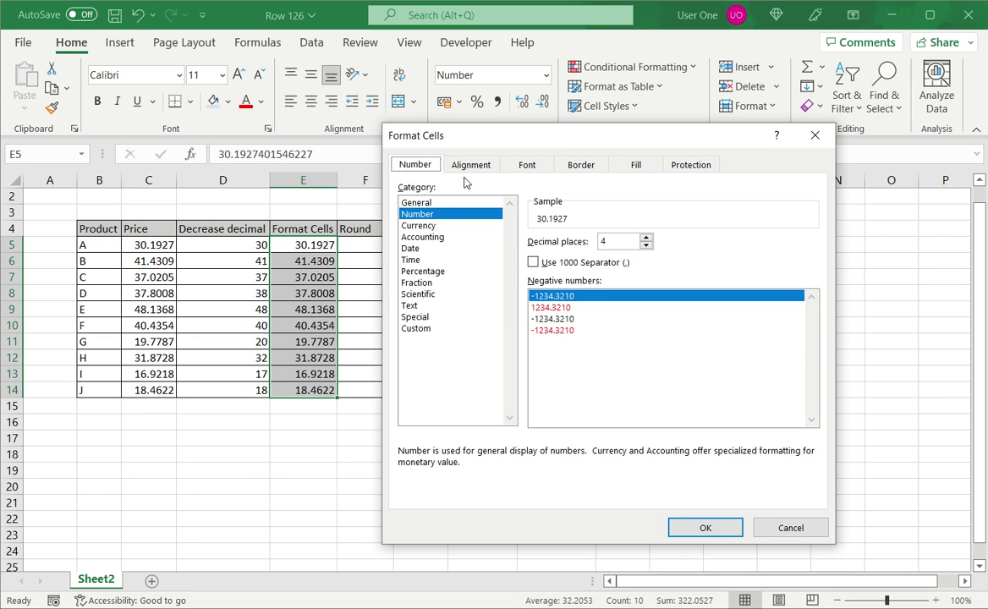
{"action": "left_click", "coordinate": [646, 245]}
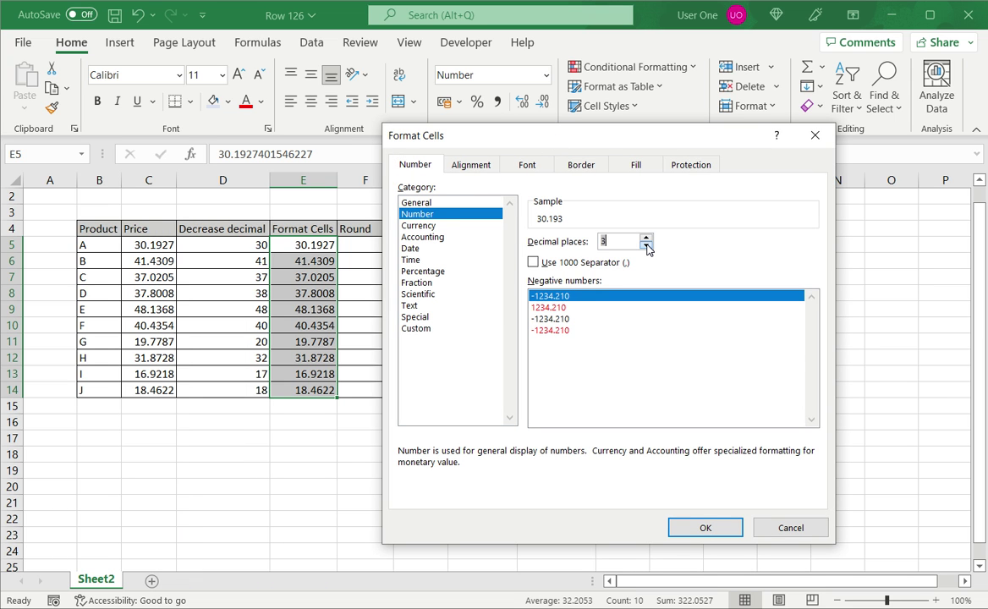
{"action": "left_click", "coordinate": [647, 245]}
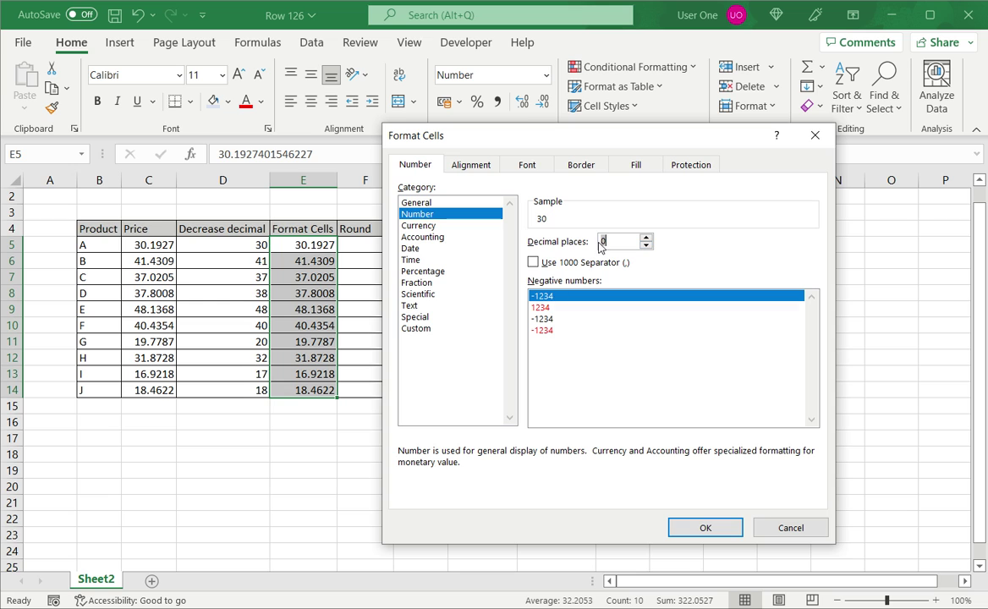
{"action": "left_click", "coordinate": [701, 528]}
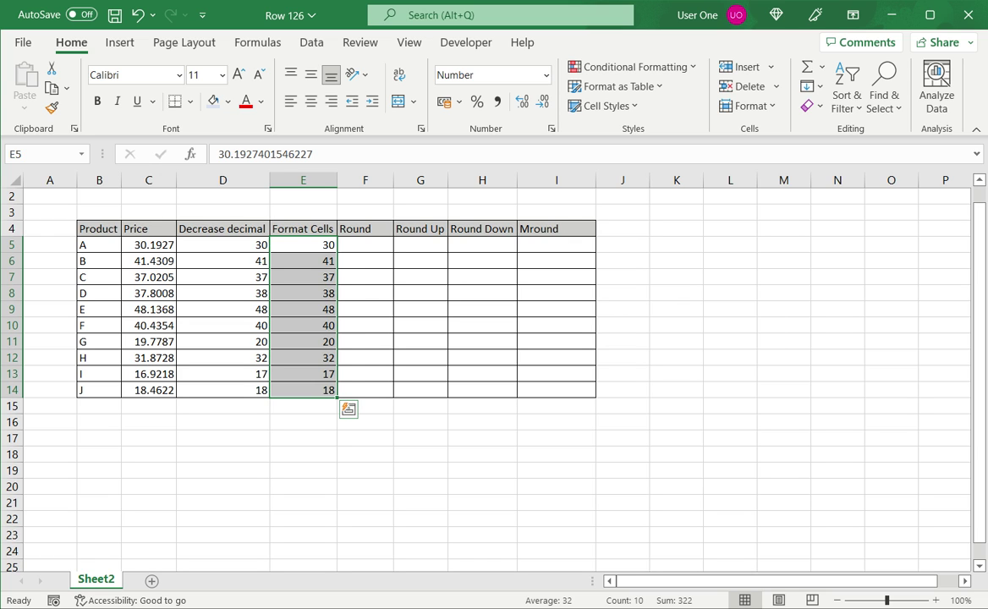
{"action": "left_click", "coordinate": [303, 245]}
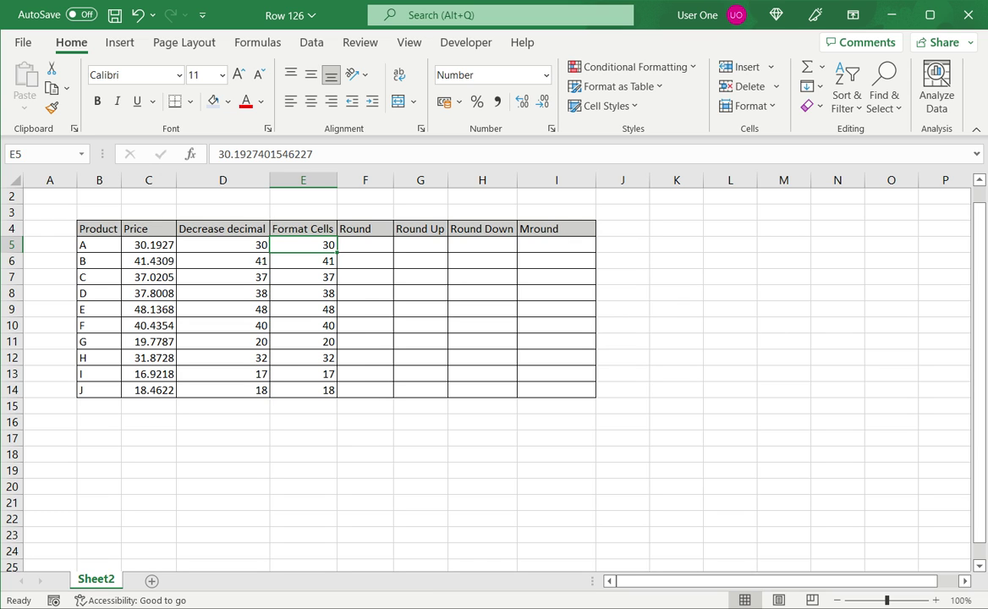
Enter =ROUND(C5,0) in F5 and fill it down to F14
{"action": "key", "text": "Down"}
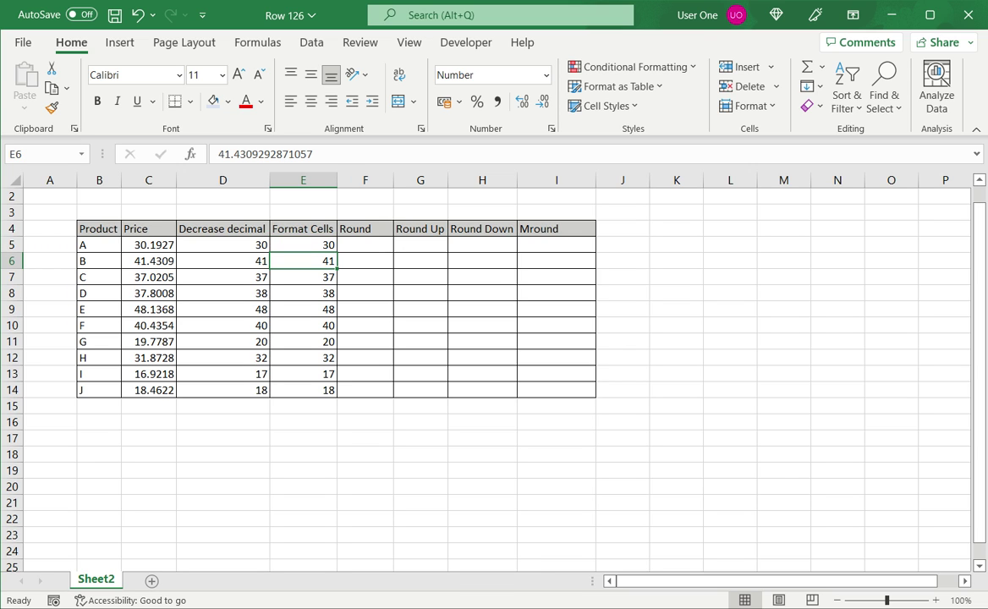
{"action": "key", "text": "Up"}
{"action": "key", "text": "Right"}
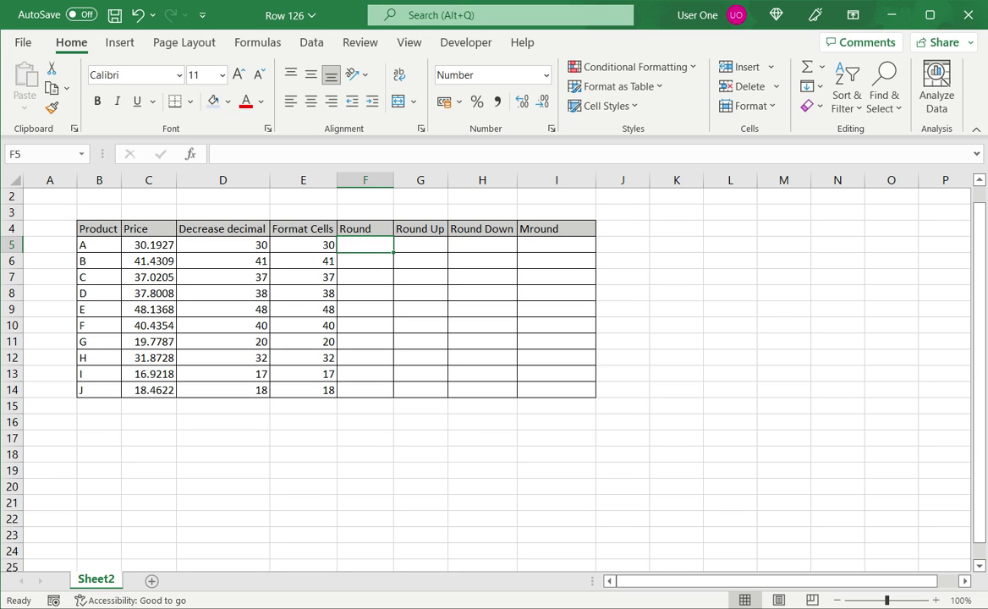
{"action": "type", "text": "=round("}
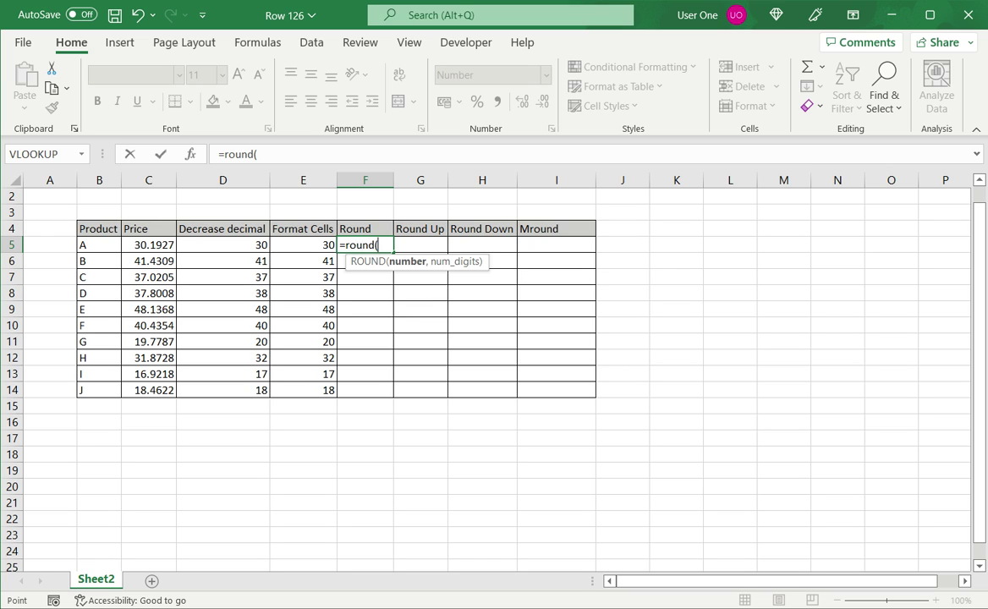
{"action": "key", "text": "Left"}
{"action": "key", "text": "Left"}
{"action": "key", "text": "Left"}
{"action": "type", "text": ",0"}
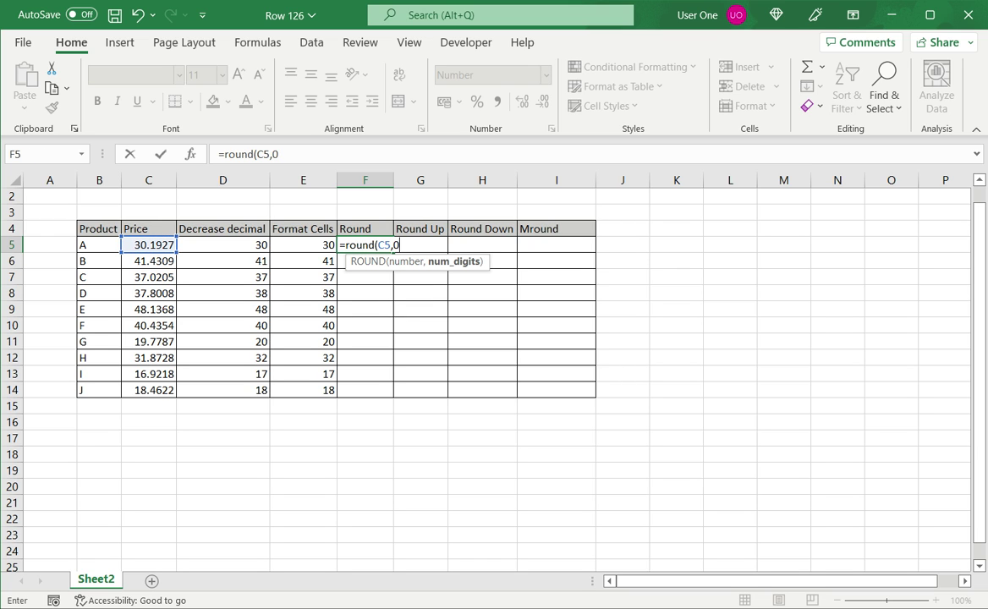
{"action": "type", "text": ")"}
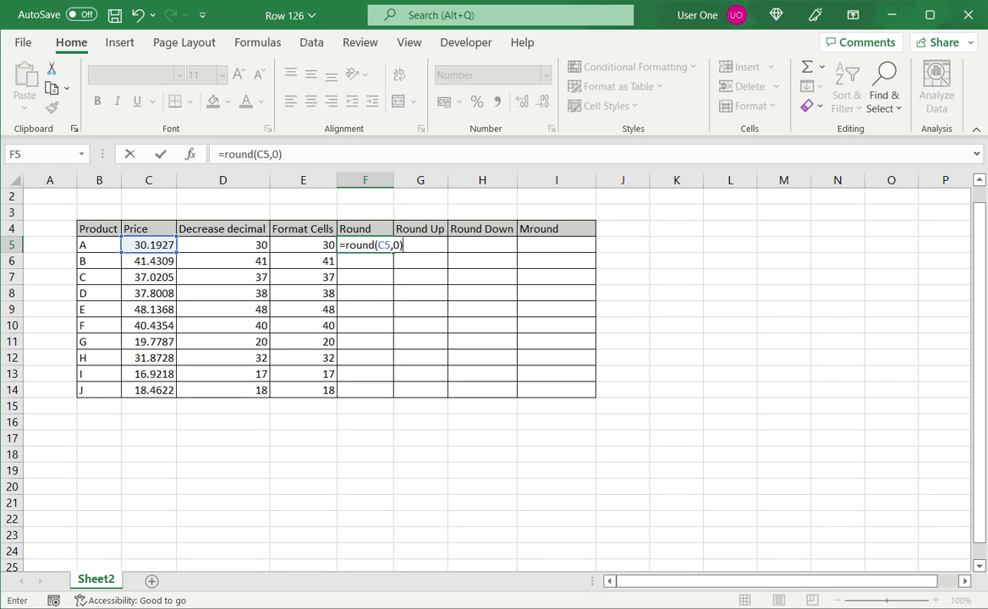
{"action": "key", "text": "Return"}
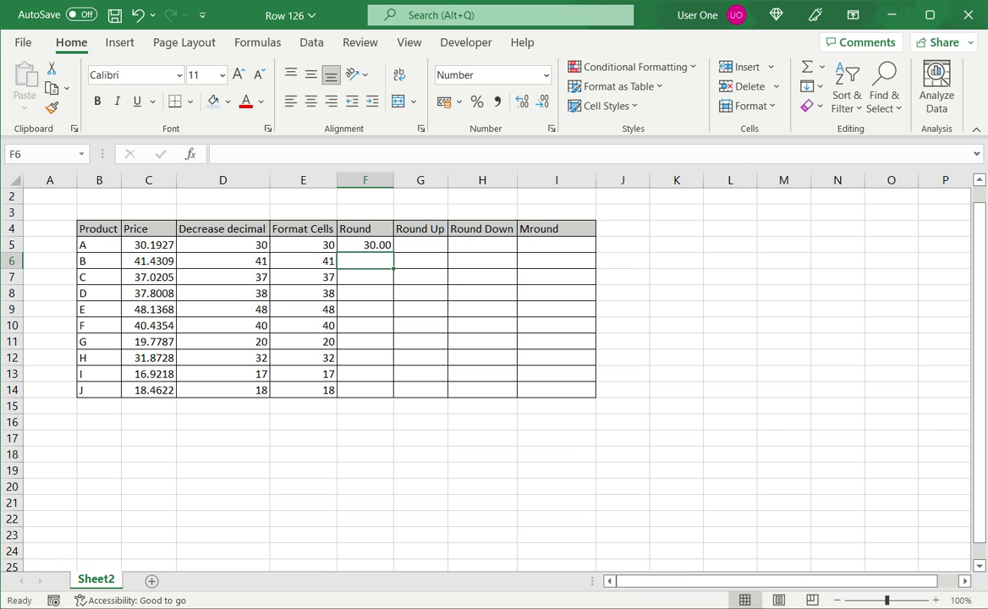
{"action": "key", "text": "Up"}
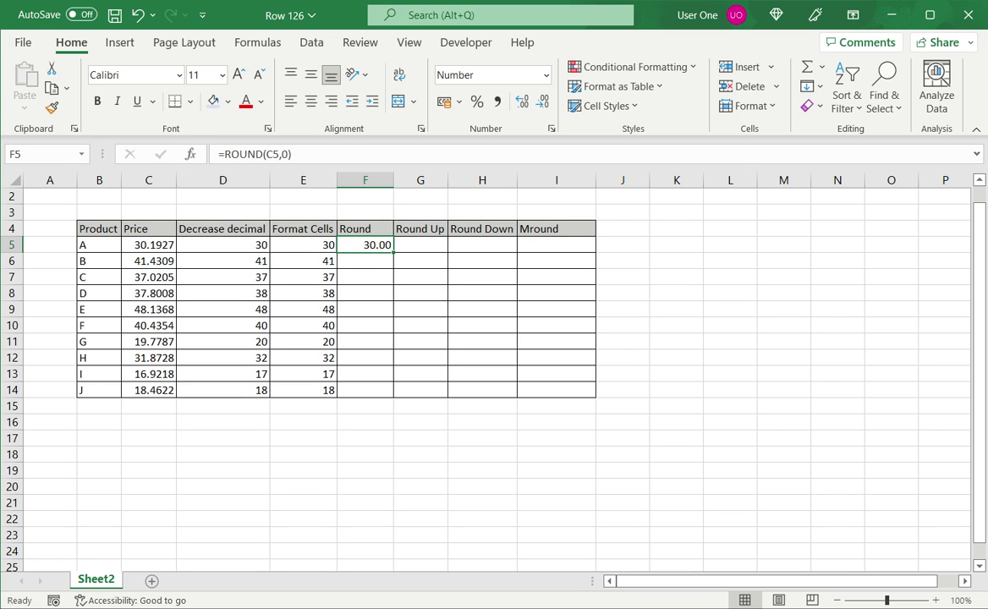
{"action": "left_click_drag", "start_coordinate": [394, 253], "coordinate": [394, 390]}
{"action": "key", "text": "Right"}
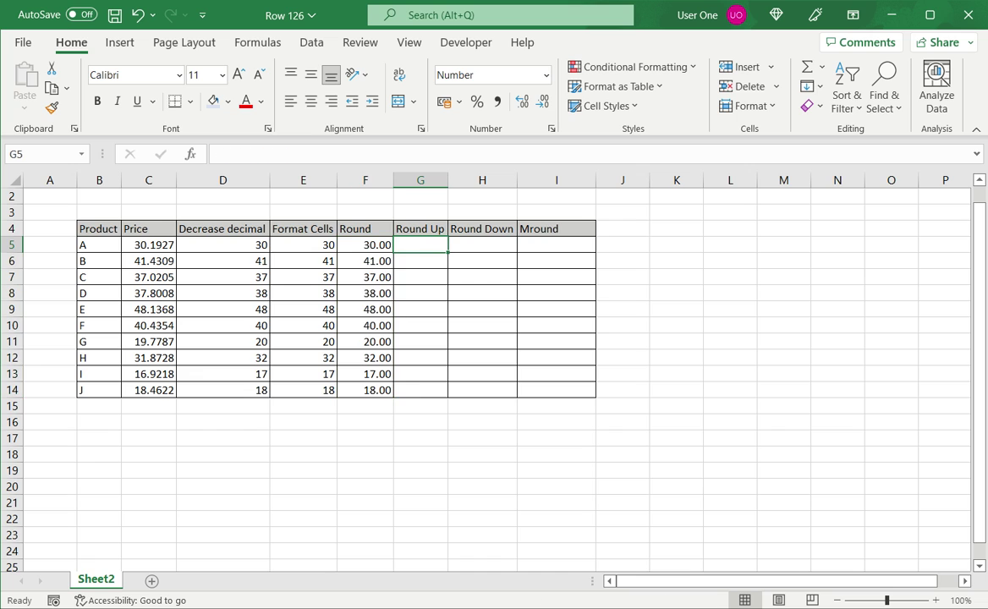
Enter =ROUNDUP(C5,0) in G5 and fill it down to G14
{"action": "type", "text": "=round"}
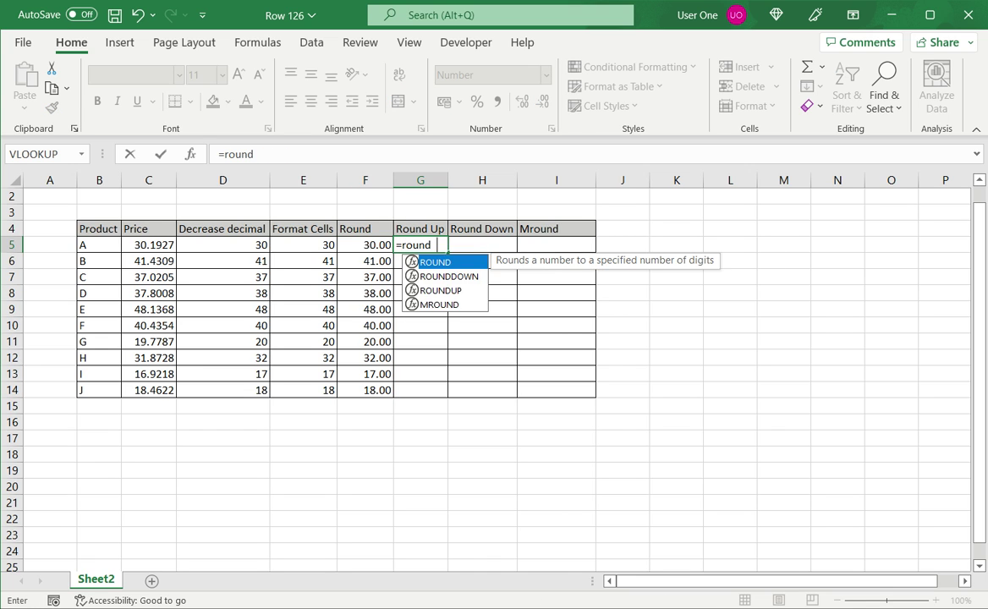
{"action": "type", "text": "up("}
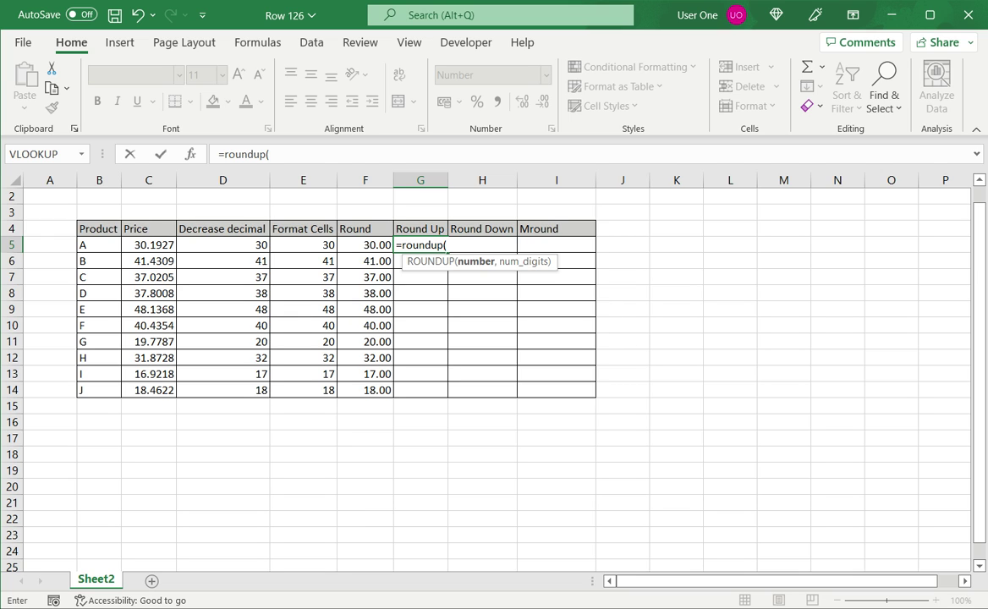
{"action": "key", "text": "Left"}
{"action": "key", "text": "Left"}
{"action": "key", "text": "Left"}
{"action": "type", "text": ",0"}
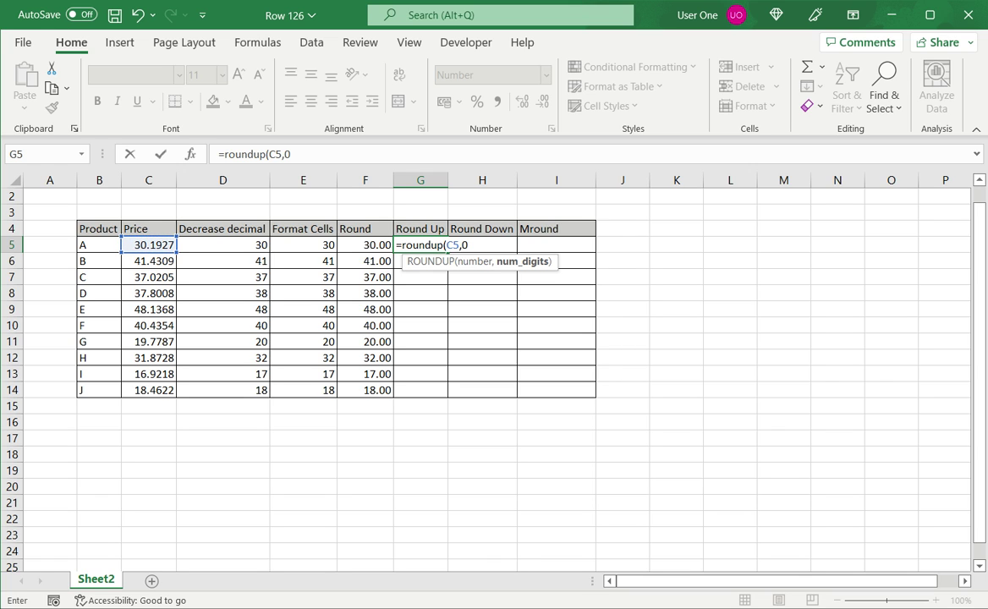
{"action": "type", "text": ")"}
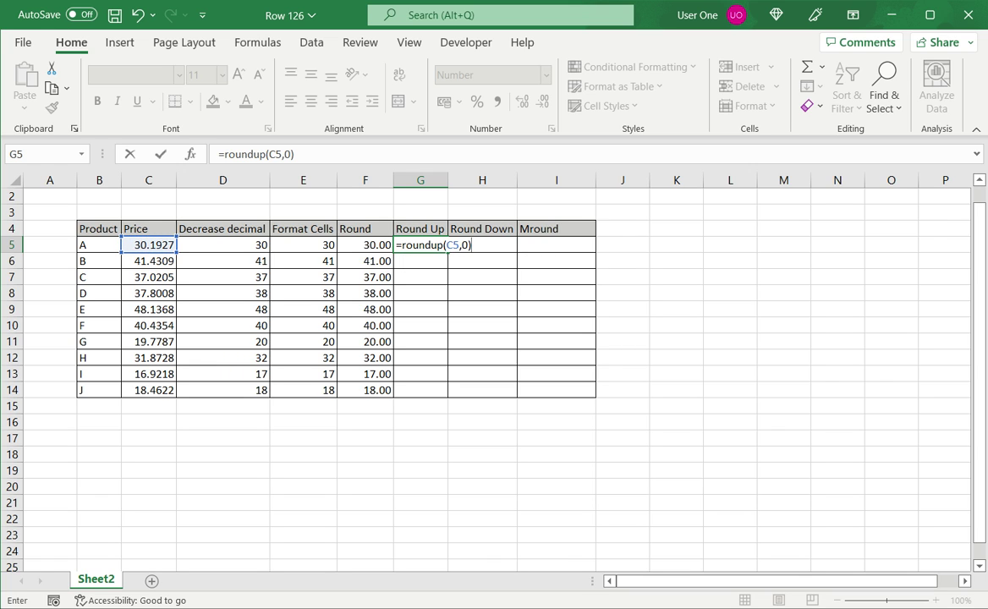
{"action": "key", "text": "Return"}
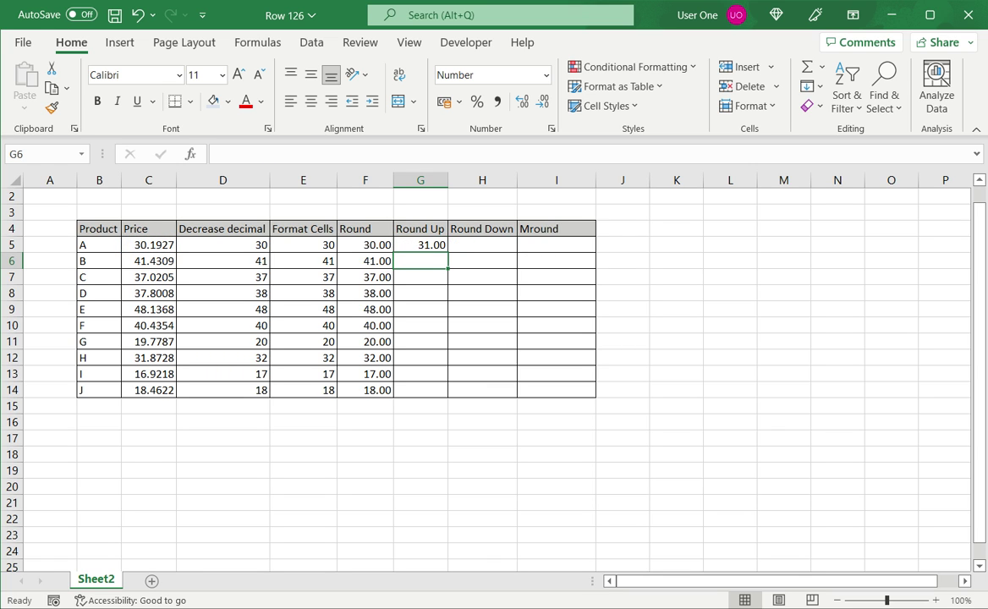
{"action": "key", "text": "Up"}
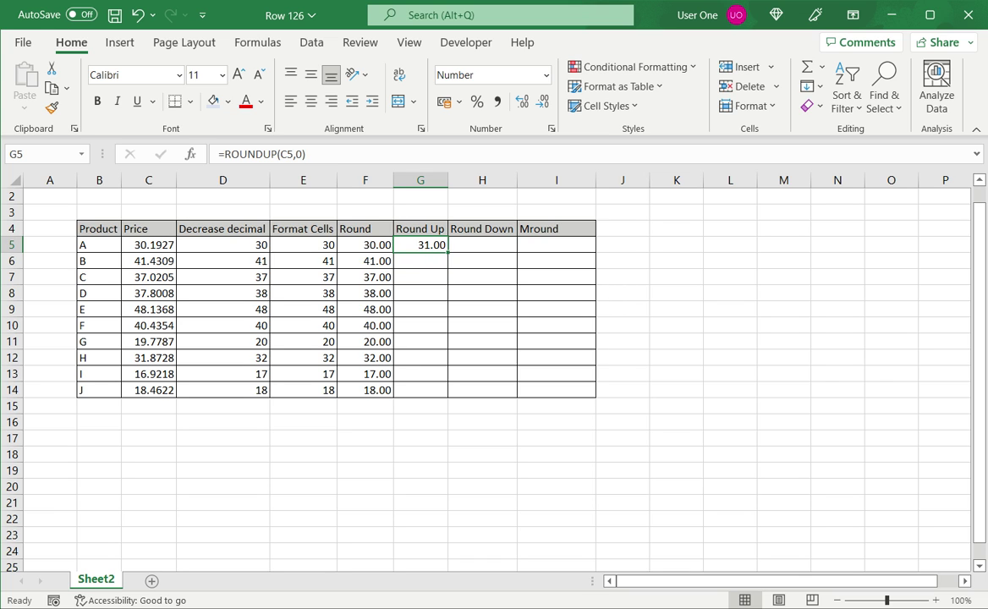
{"action": "left_click_drag", "start_coordinate": [448, 252], "coordinate": [448, 395]}
{"action": "key", "text": "Left"}
{"action": "key", "text": "Left"}
{"action": "key", "text": "Left"}
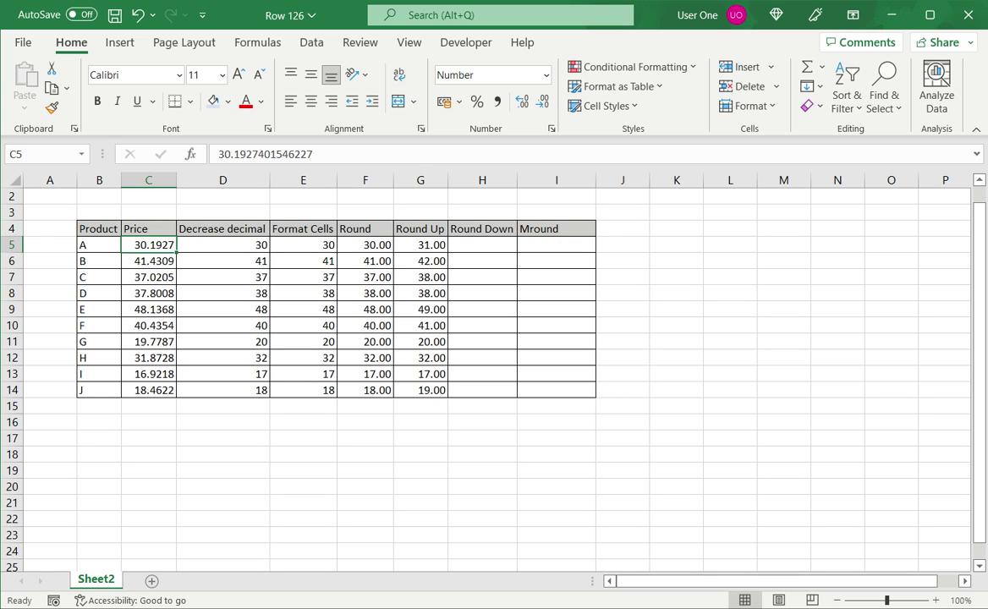
{"action": "key", "text": "Right"}
{"action": "key", "text": "Right"}
{"action": "key", "text": "Right"}
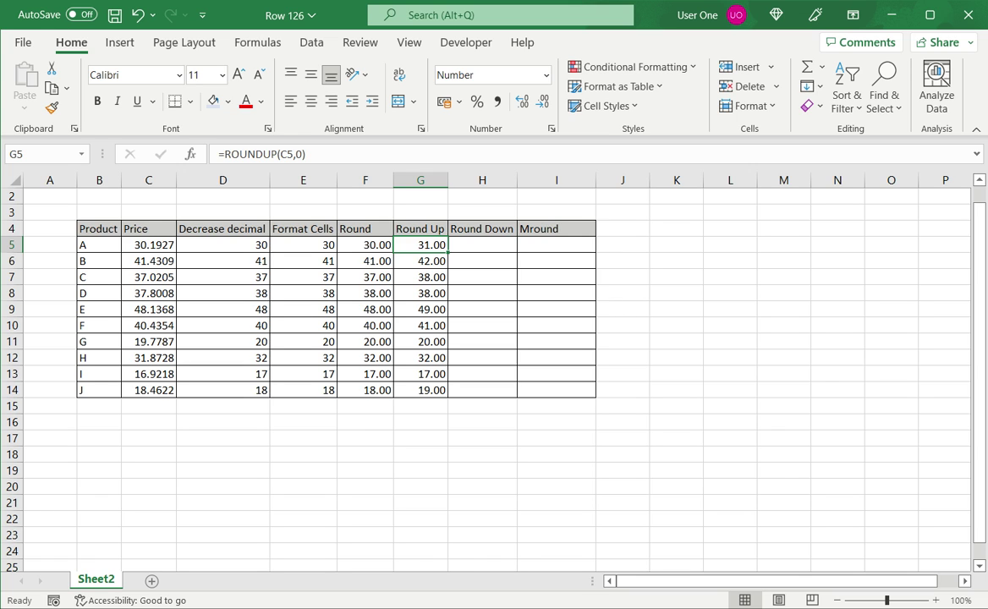
Enter =ROUNDDOWN(C5,0) in H5 and paste it into H6:H14
{"action": "key", "text": "Right"}
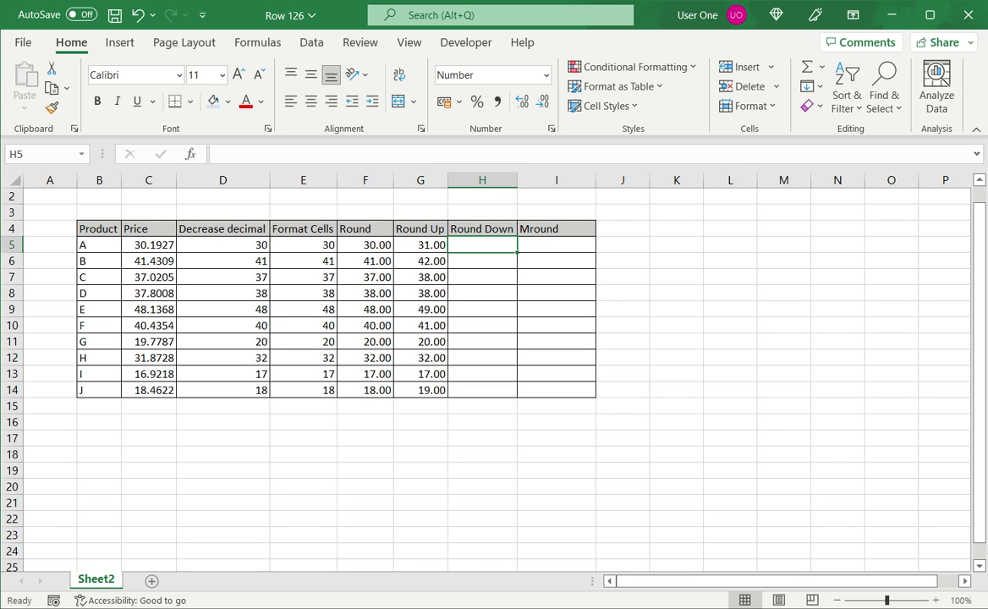
{"action": "type", "text": "=rounddo"}
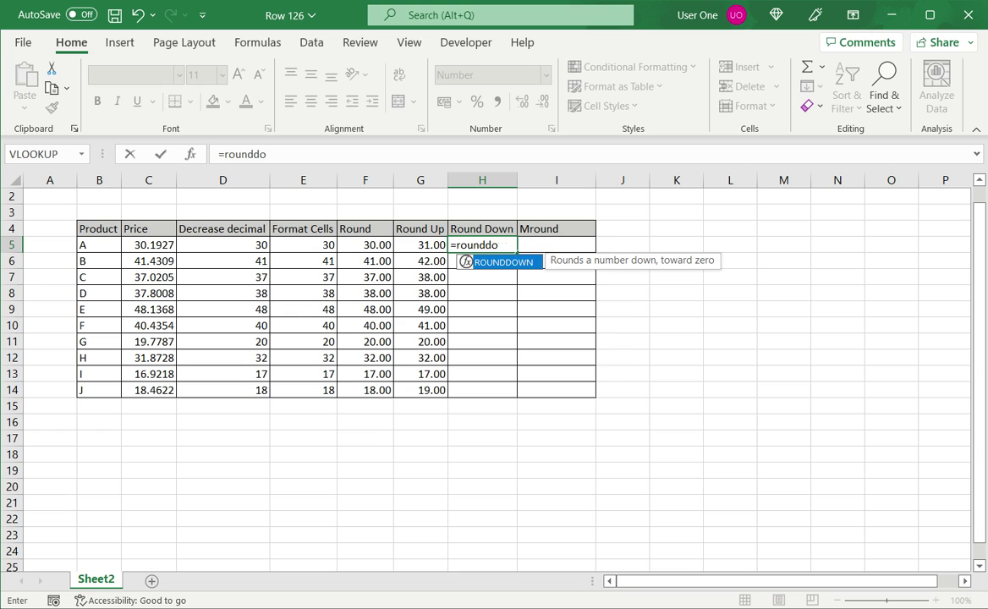
{"action": "type", "text": "wn("}
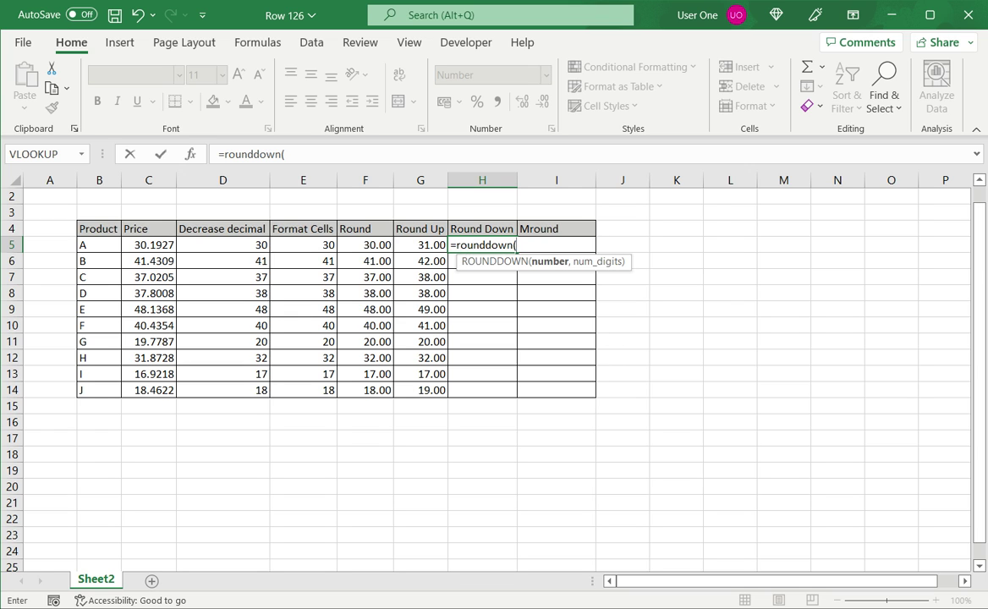
{"action": "type", "text": "C5,0"}
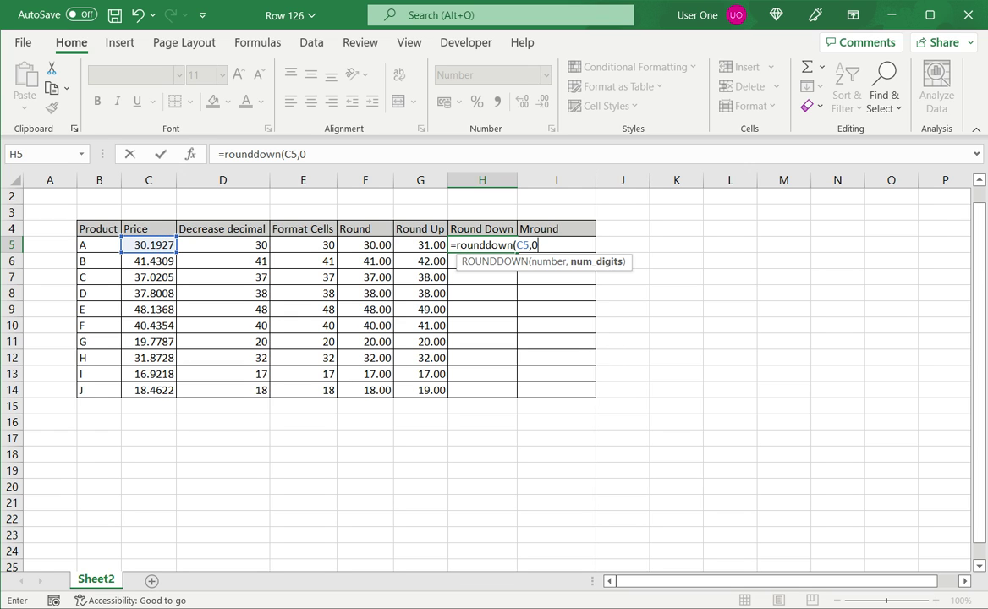
{"action": "type", "text": ")"}
{"action": "key", "text": "Return"}
{"action": "key", "text": "Up"}
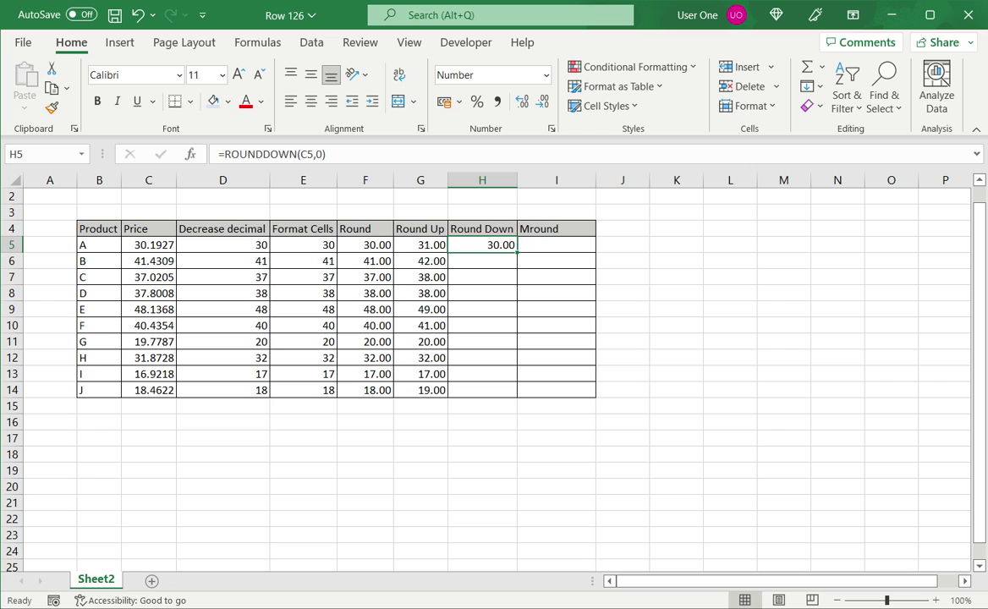
{"action": "key", "text": "ctrl+c"}
{"action": "left_click_drag", "start_coordinate": [482, 260], "coordinate": [483, 390]}
{"action": "key", "text": "Return"}
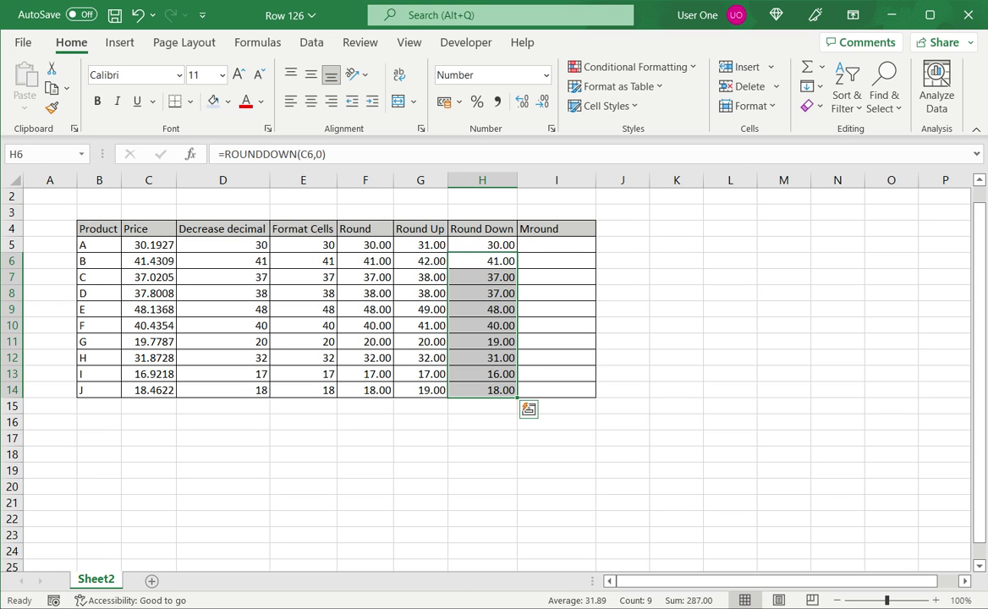
{"action": "key", "text": "Left"}
{"action": "key", "text": "Left"}
{"action": "key", "text": "Left"}
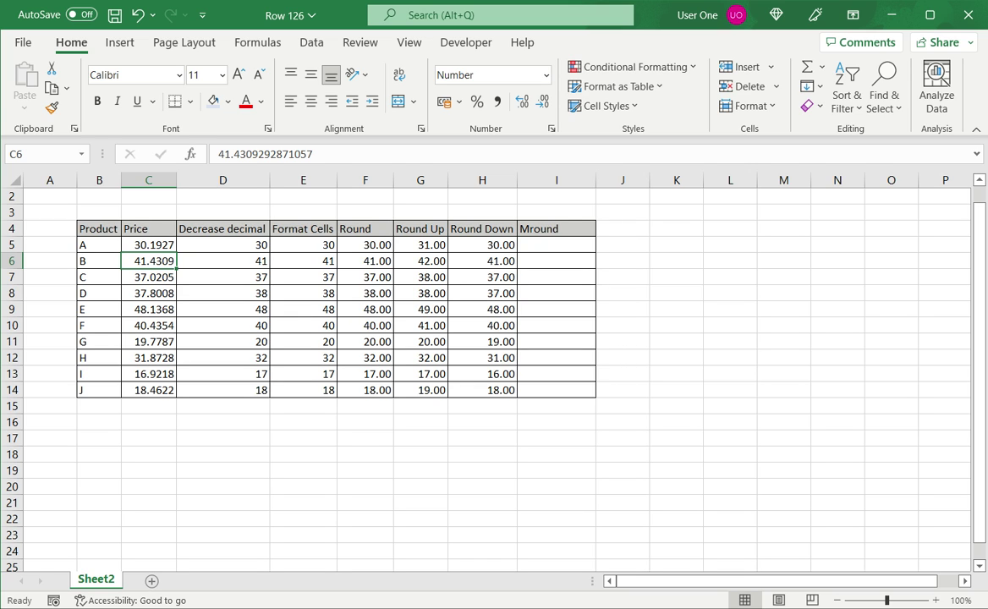
Enter =MROUND(C5,1) in I5, returning 30.00, then drag its fill handle toward I14
{"action": "key", "text": "Up"}
{"action": "key", "text": "Right"}
{"action": "key", "text": "Right"}
{"action": "key", "text": "Right"}
{"action": "type", "text": "="}
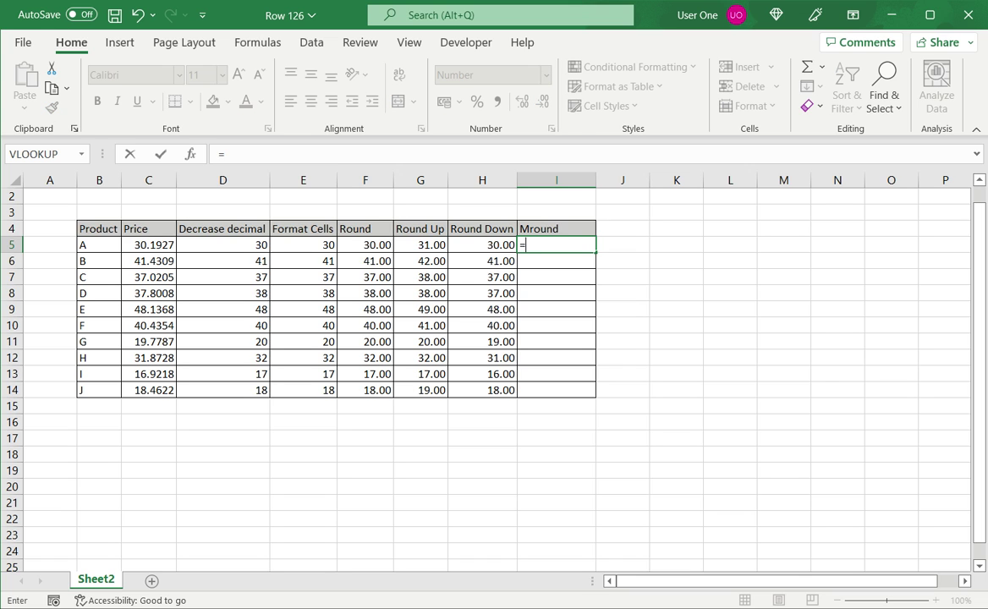
{"action": "type", "text": "mround"}
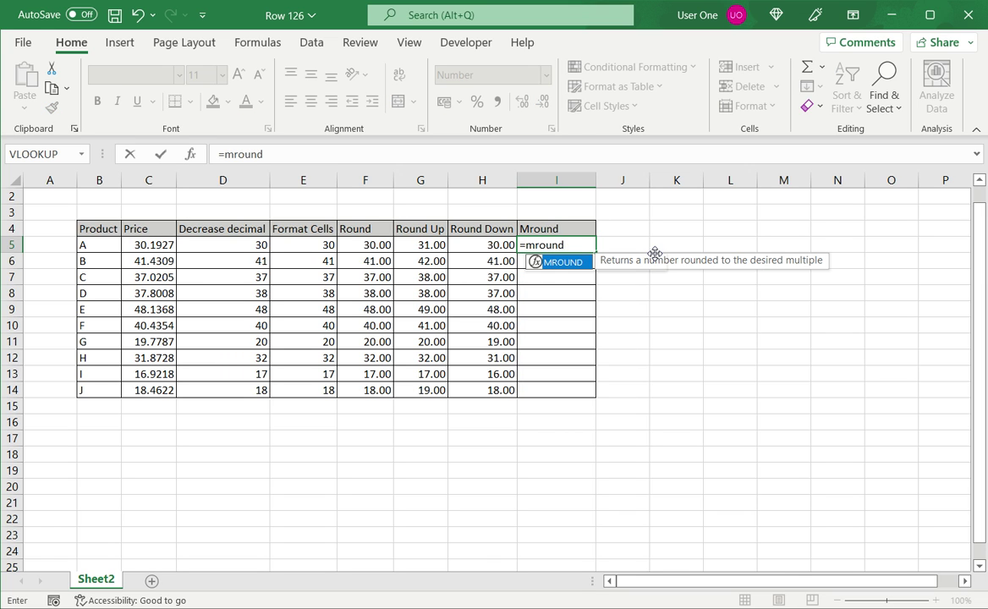
{"action": "type", "text": "("}
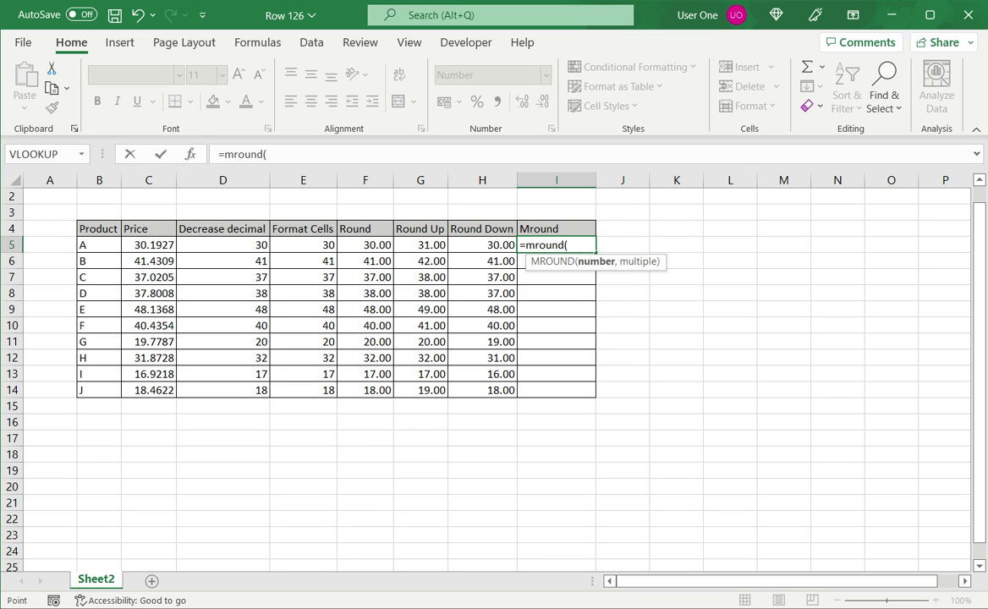
{"action": "key", "text": "Left"}
{"action": "key", "text": "Left"}
{"action": "key", "text": "Left"}
{"action": "type", "text": ","}
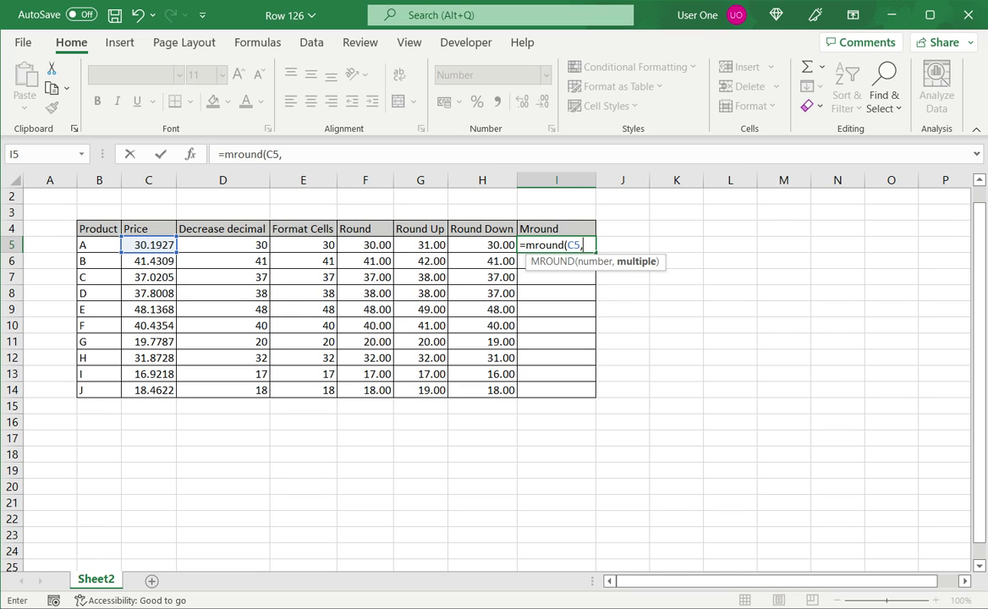
{"action": "type", "text": "1"}
{"action": "type", "text": ")"}
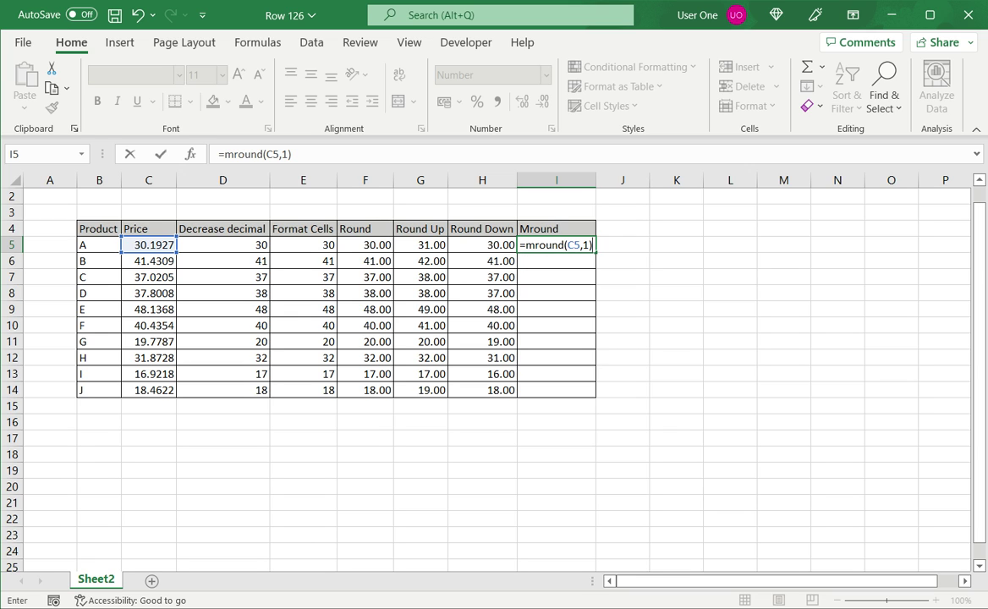
{"action": "key", "text": "Return"}
{"action": "key", "text": "Up"}
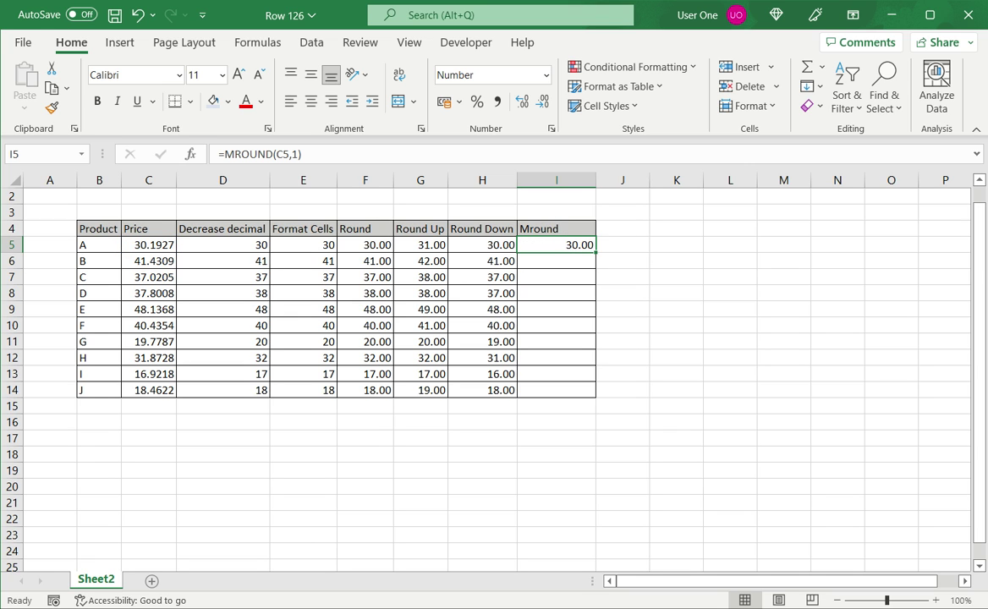
{"action": "left_click_drag", "start_coordinate": [596, 252], "coordinate": [596, 394]}
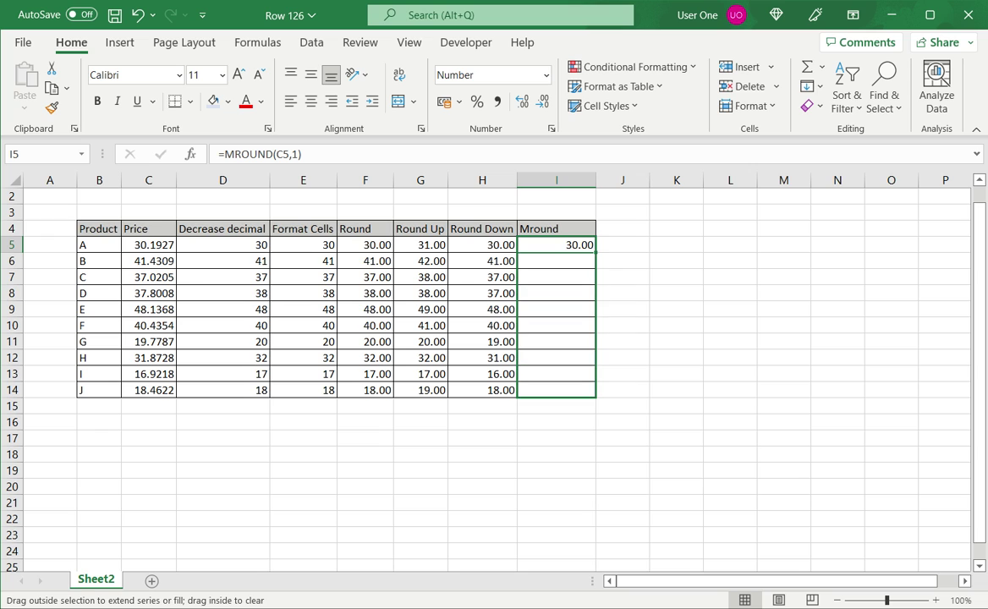